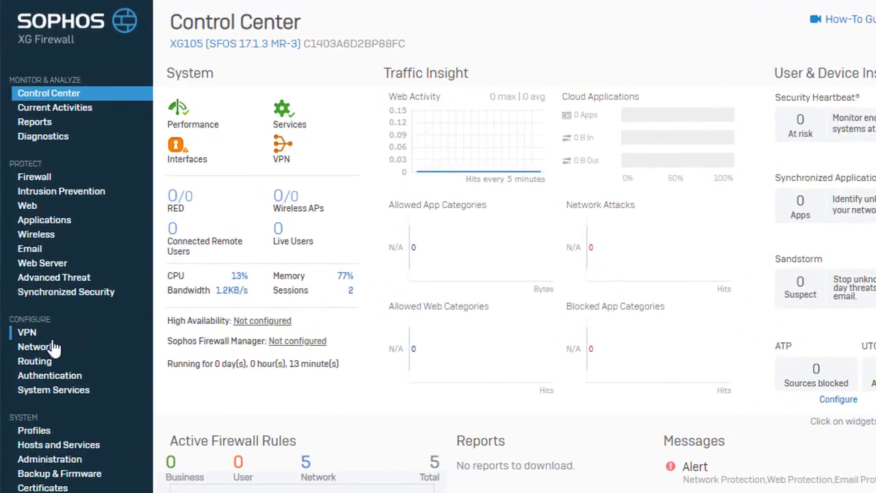
Open the Network DHCP page showing the DHCP server on Port1 and Wireless DHCP on Port1 Vlan 10
{"action": "left_click", "coordinate": [49, 353]}
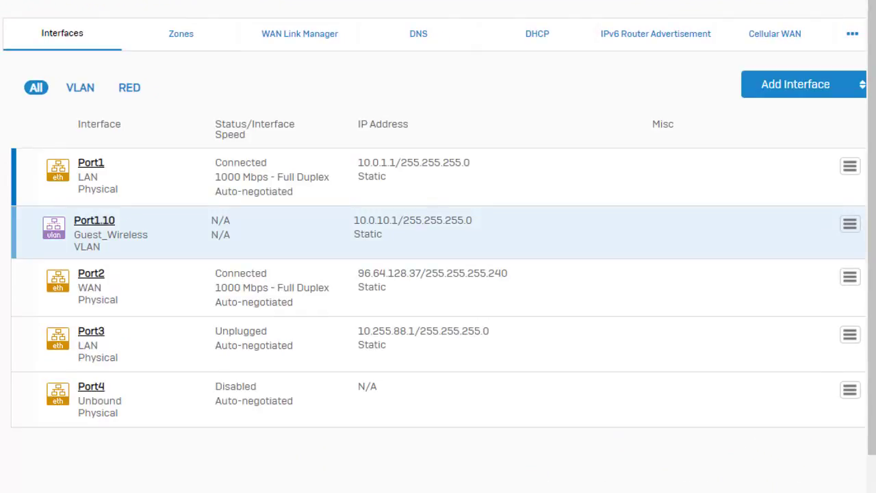
{"action": "left_click", "coordinate": [539, 35]}
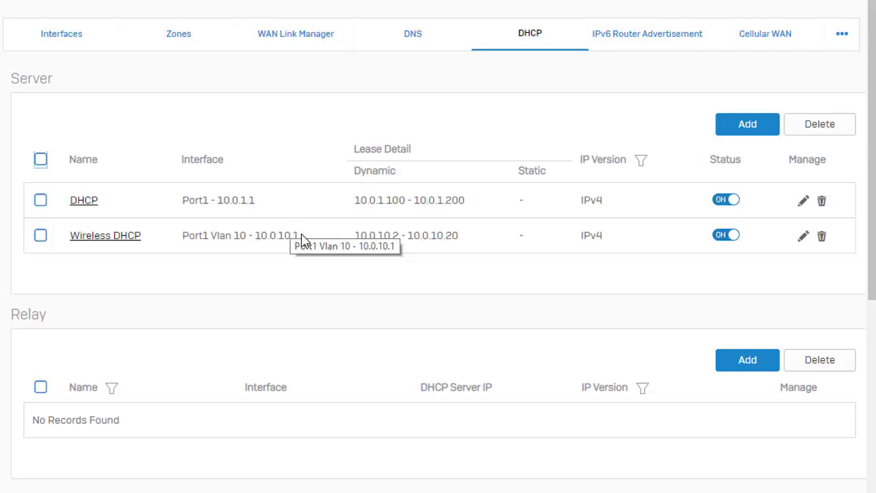
{"action": "left_click", "coordinate": [735, 133]}
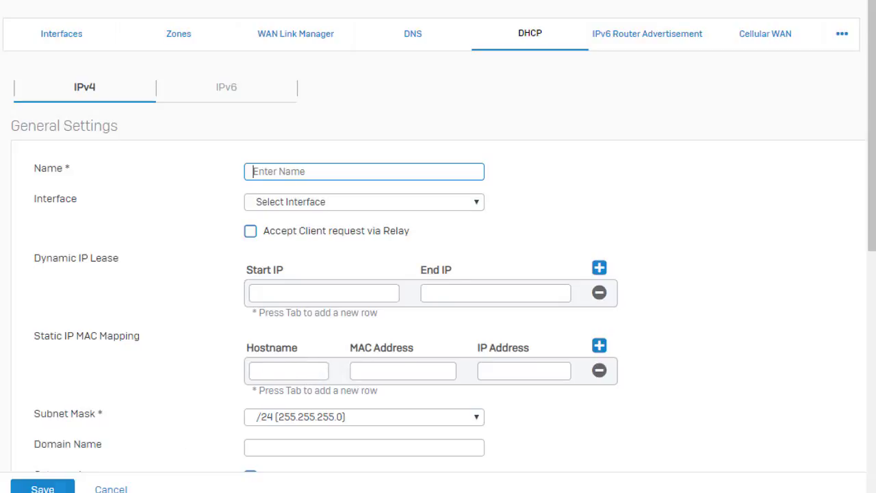
{"action": "left_click", "coordinate": [122, 489]}
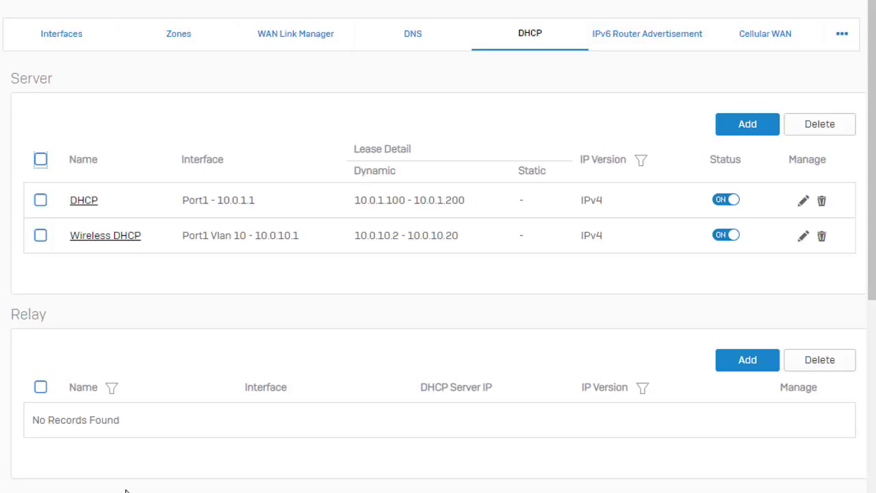
Select AV-PC's MAC address b0:83:fe:a2:02:d2 in the IPv4 lease list for copying
{"action": "scroll", "coordinate": [154, 491], "scroll_direction": "down", "scroll_amount": 3}
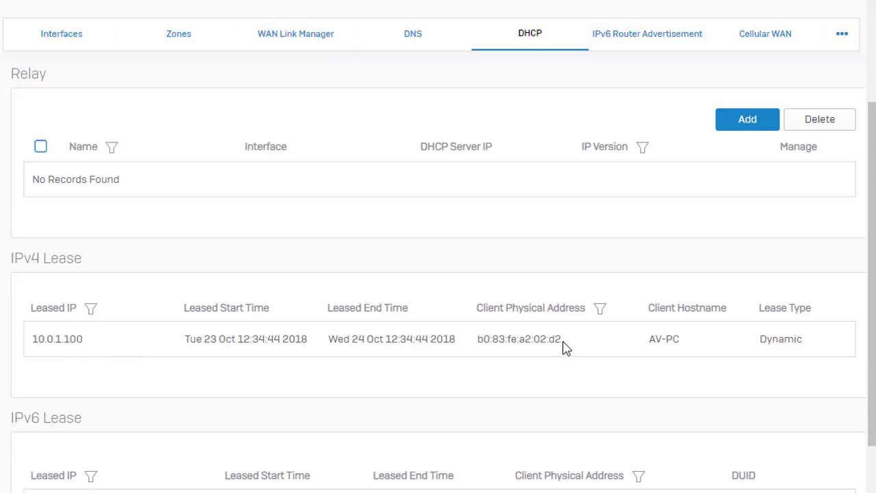
{"action": "left_click_drag", "start_coordinate": [566, 347], "coordinate": [481, 351]}
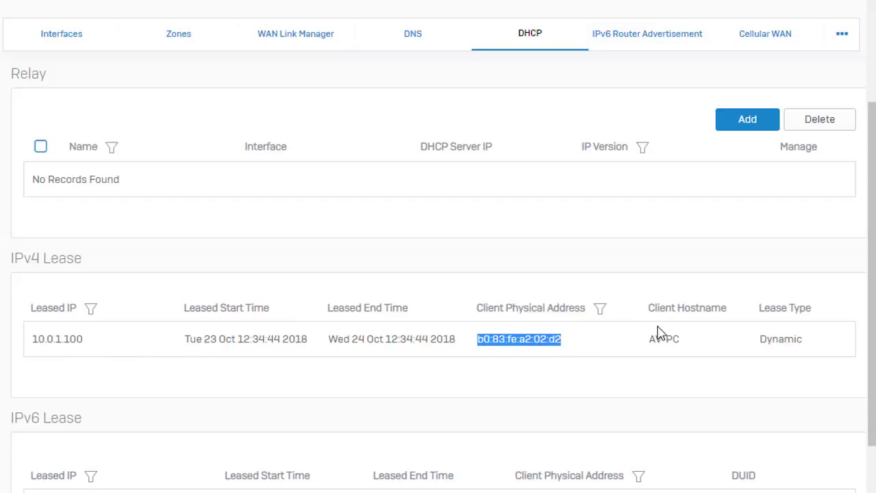
{"action": "left_click", "coordinate": [676, 340]}
{"action": "left_click_drag", "start_coordinate": [676, 340], "coordinate": [657, 339]}
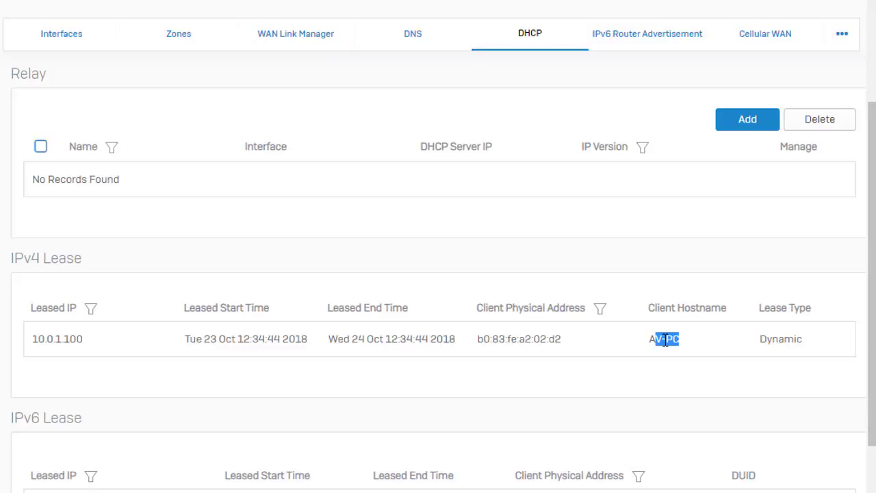
{"action": "left_click", "coordinate": [679, 339]}
{"action": "left_click_drag", "start_coordinate": [561, 338], "coordinate": [477, 343]}
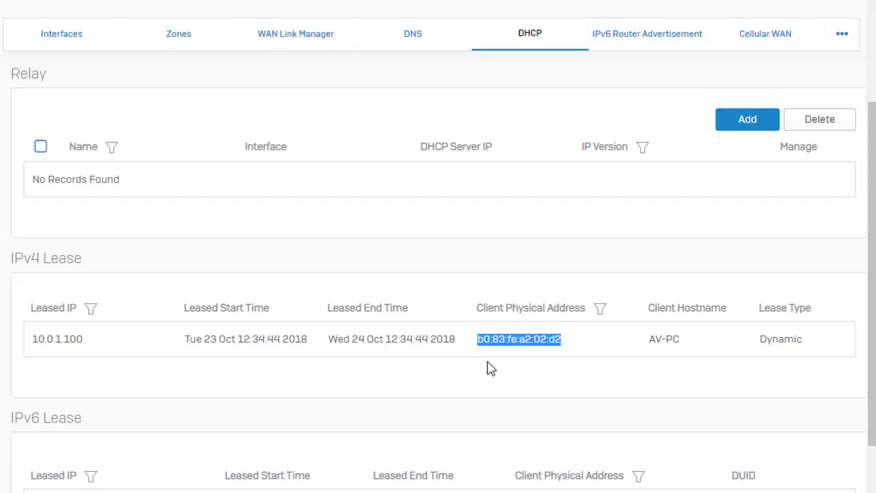
{"action": "right_click", "coordinate": [525, 345]}
Copy AV-PC's MAC address and open the Port1 DHCP server for editing
{"action": "left_click", "coordinate": [538, 354]}
{"action": "scroll", "coordinate": [448, 344], "scroll_direction": "up", "scroll_amount": 4}
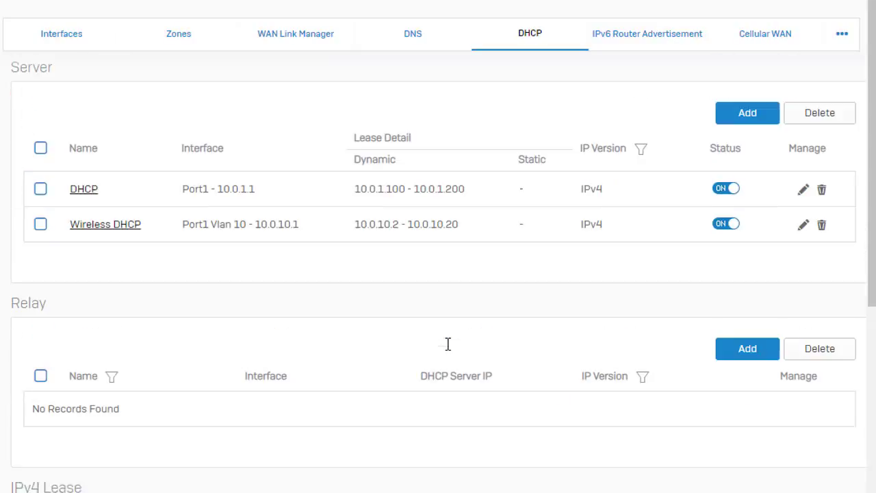
{"action": "left_click", "coordinate": [87, 203]}
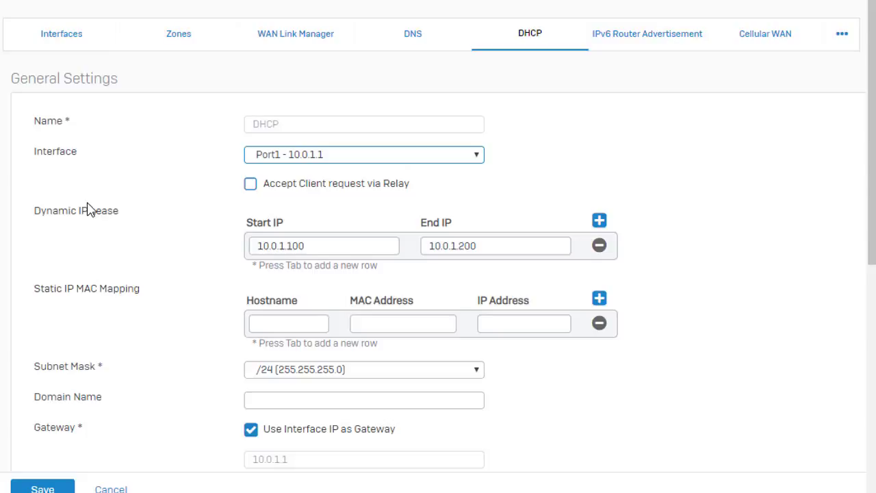
Add a static mapping of b0:83:fe:a2:02:d2 to hostname AV-PC at 10.0.1.50, removing the dynamic range
{"action": "left_click", "coordinate": [403, 324]}
{"action": "key", "text": "ctrl+v"}
{"action": "left_click", "coordinate": [281, 324]}
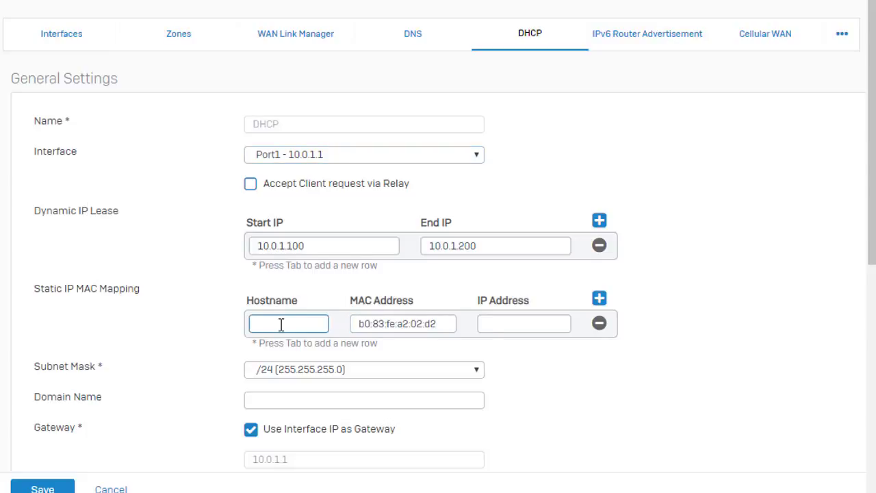
{"action": "type", "text": "AV-PC"}
{"action": "left_click", "coordinate": [506, 322]}
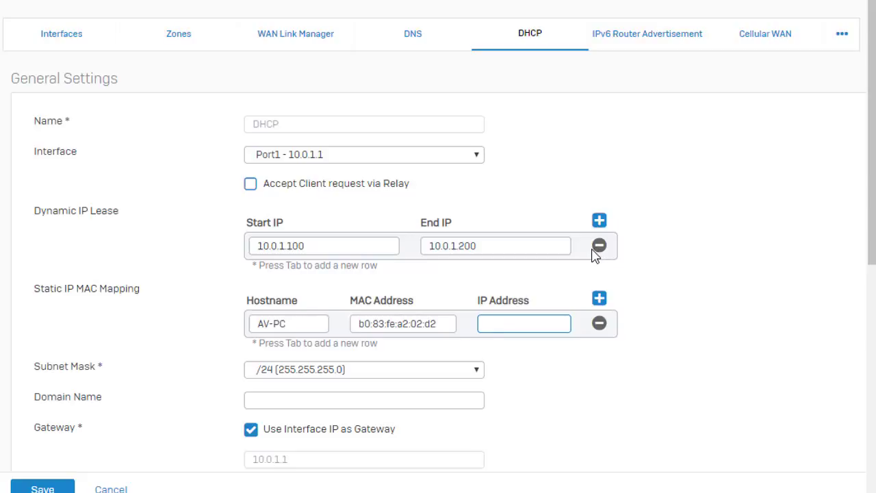
{"action": "type", "text": "10.0.1.50"}
{"action": "left_click", "coordinate": [593, 250]}
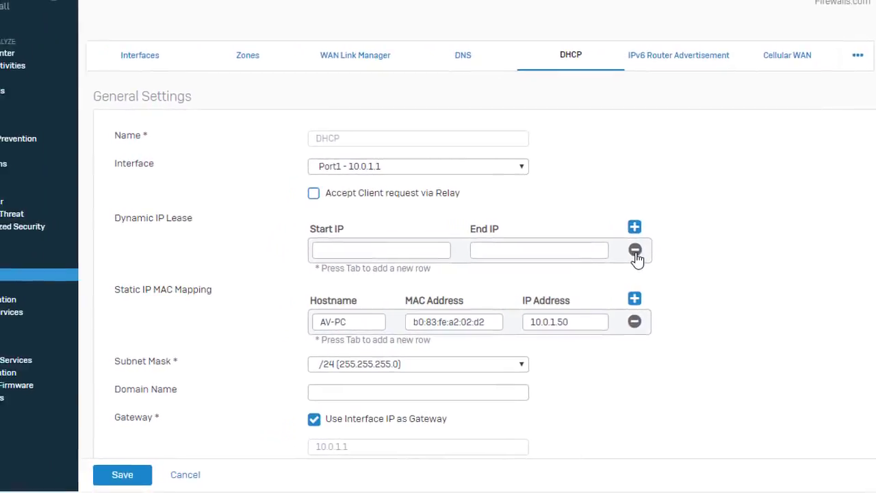
Save the DHCP server and confirm AV-PC's 10.0.1.50 lease now shows as Static
{"action": "left_click", "coordinate": [168, 466]}
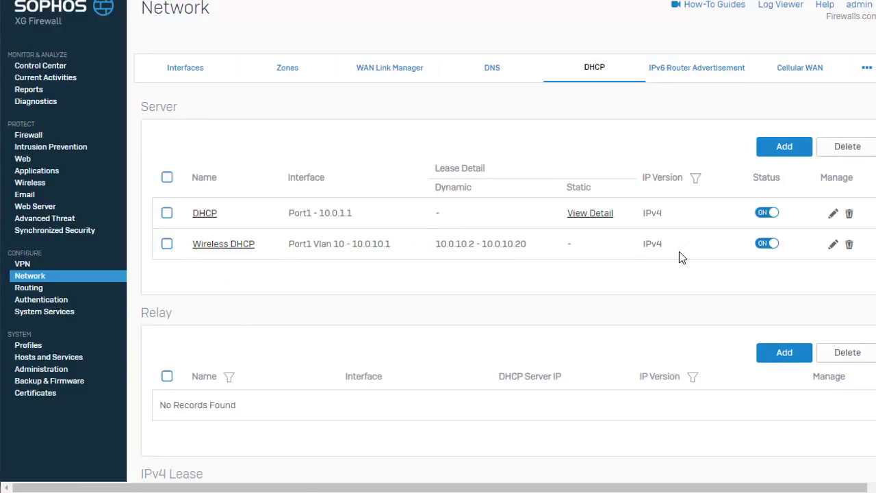
{"action": "scroll", "coordinate": [679, 257], "scroll_direction": "down", "scroll_amount": 4}
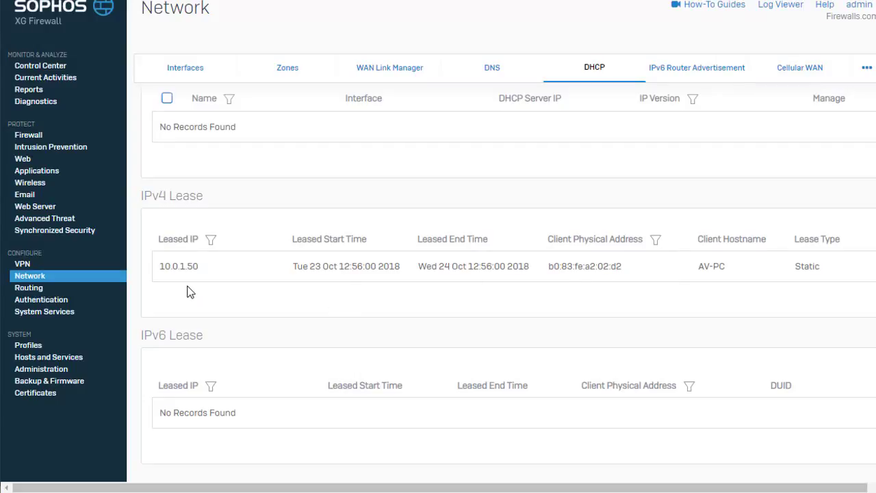
{"action": "scroll", "coordinate": [200, 291], "scroll_direction": "up", "scroll_amount": 4}
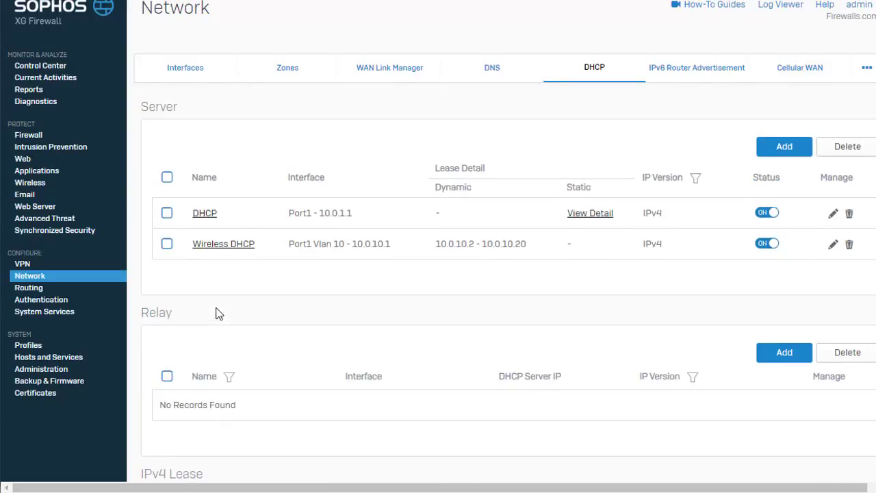
{"action": "left_click", "coordinate": [206, 214]}
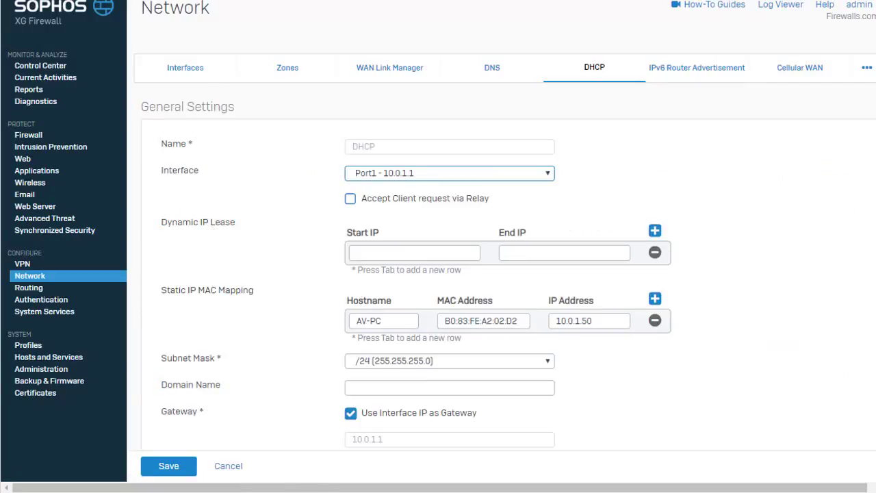
Launch Command Prompt from Windows search
{"action": "key", "text": "super"}
{"action": "key", "text": "Escape"}
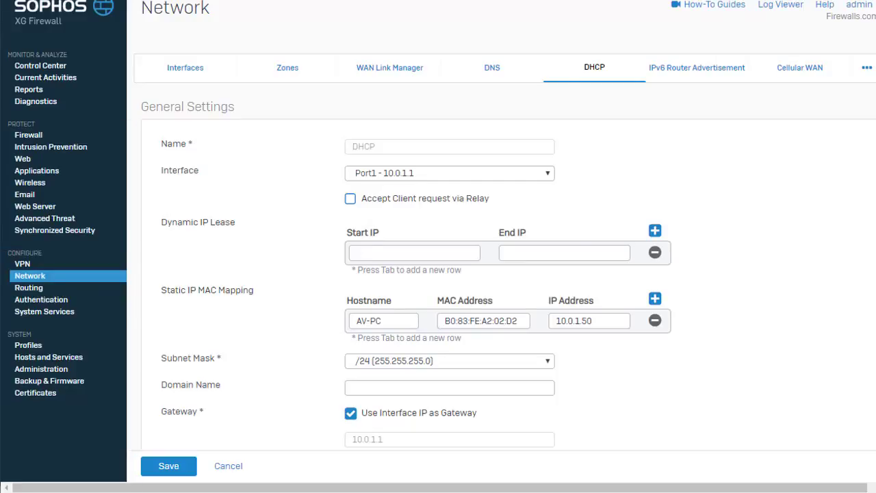
{"action": "key", "text": "super"}
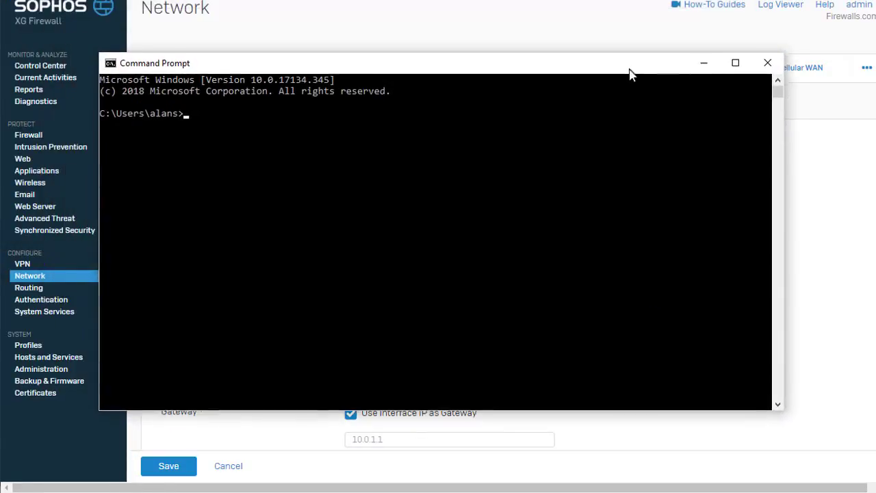
Run ipconfig to confirm IPv4 10.0.1.50, mask 255.255.255.0 and gateway 10.0.1.1
{"action": "type", "text": "ipconfig"}
{"action": "key", "text": "Return"}
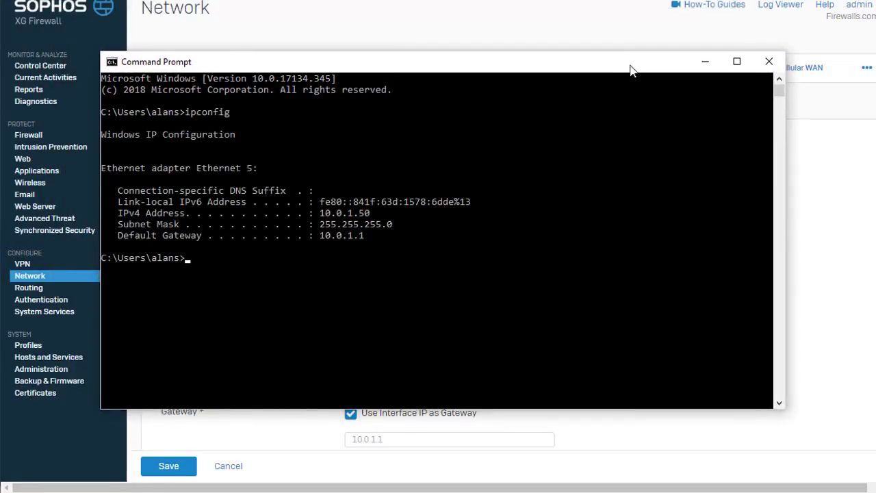